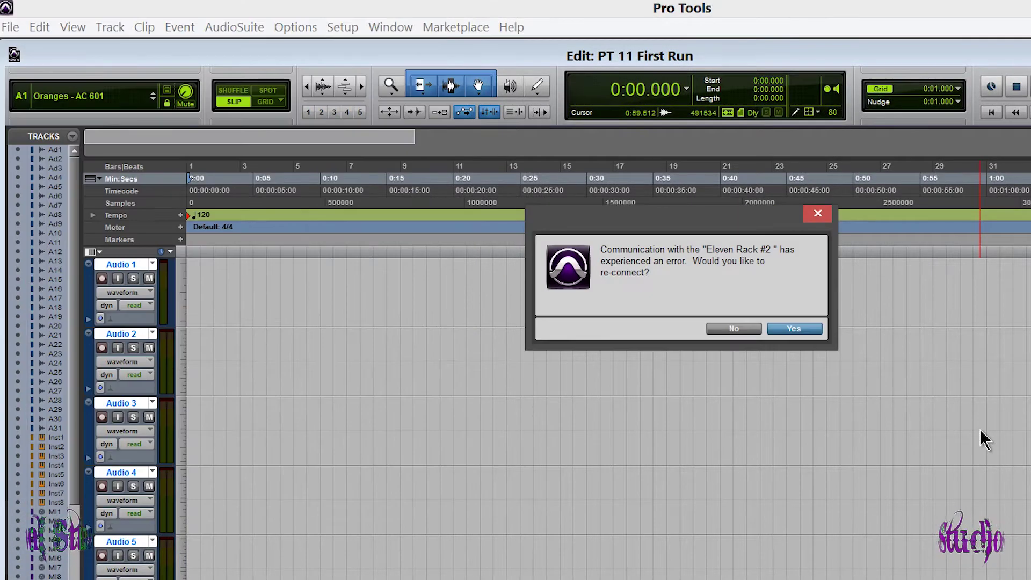
- Accept reconnecting to the Eleven Rack, then stop the guitar take on Gtr 1
{"action": "left_click", "coordinate": [803, 331]}
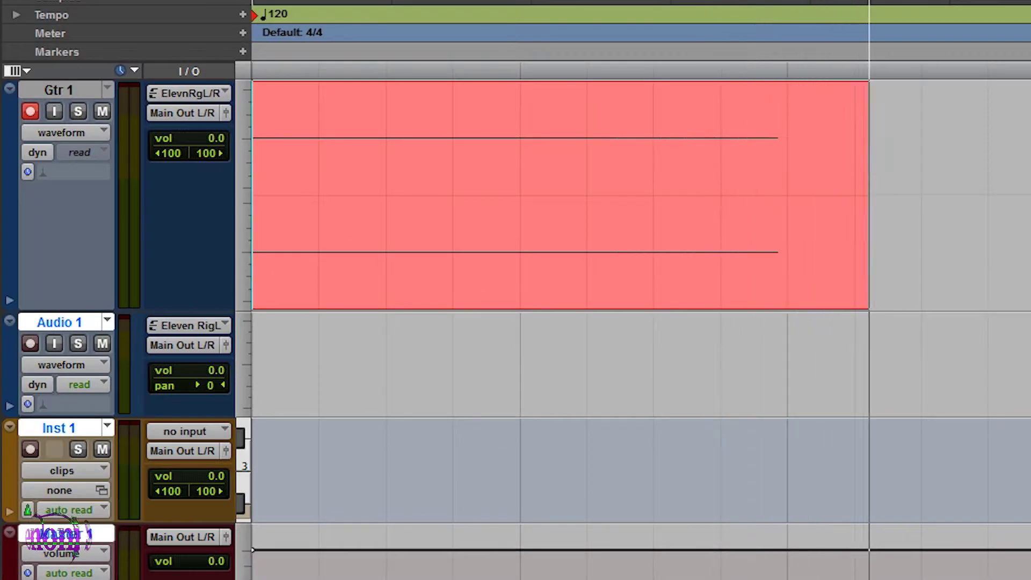
{"action": "key", "text": "space"}
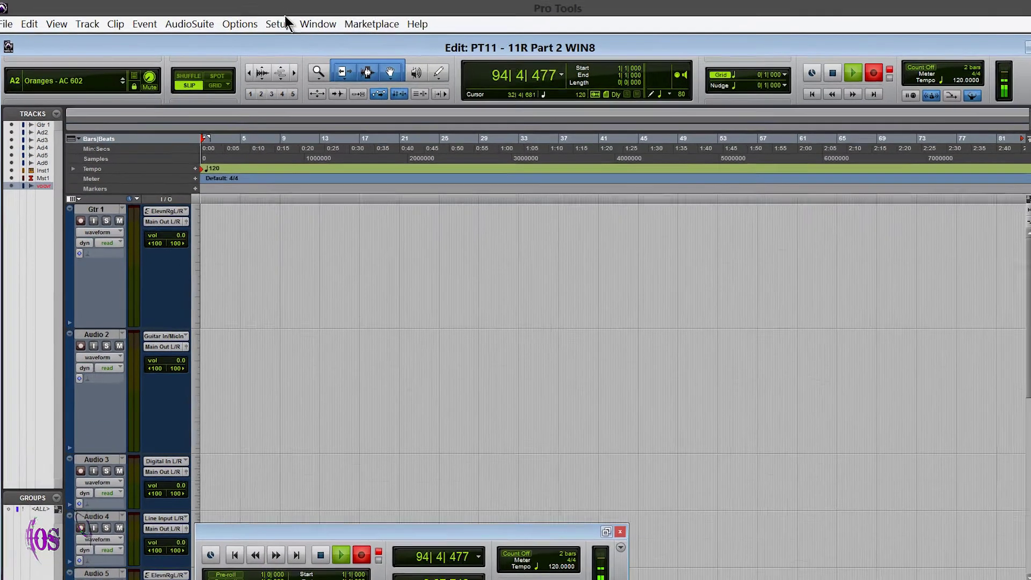
- Uncheck Eleven Rack in MIDI Input Enable, keeping emulated Eleven Rack and USB Axiom 61, and stop the take
{"action": "left_click", "coordinate": [260, 22]}
{"action": "mouse_move", "coordinate": [223, 329]}
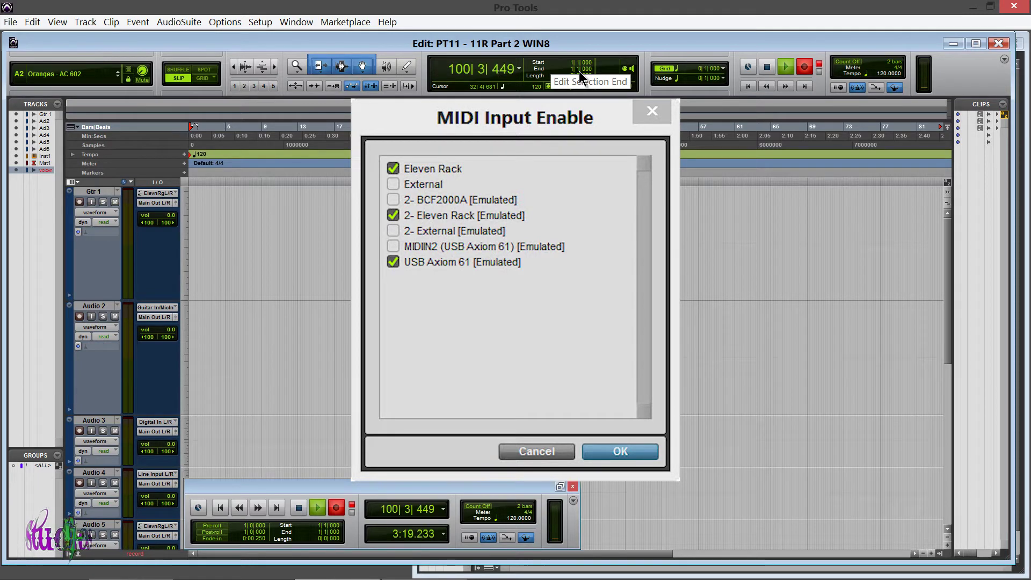
{"action": "key", "text": "Return"}
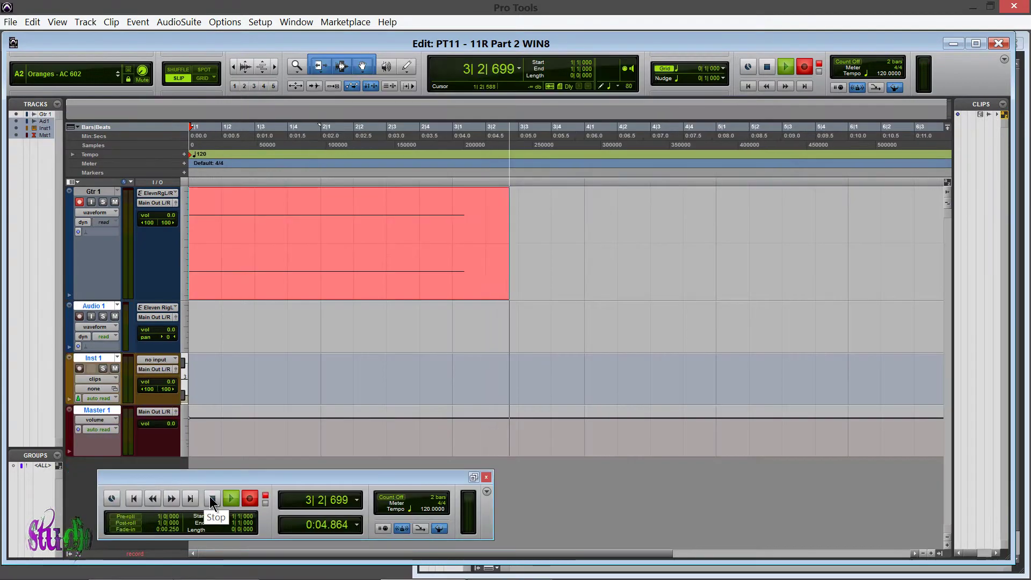
{"action": "left_click", "coordinate": [211, 499]}
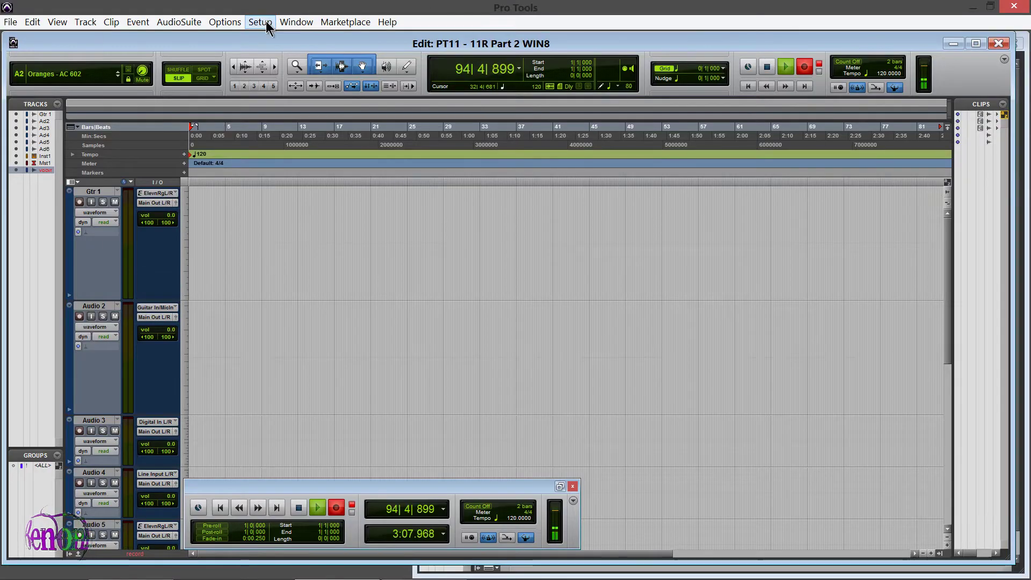
{"action": "left_click", "coordinate": [260, 22]}
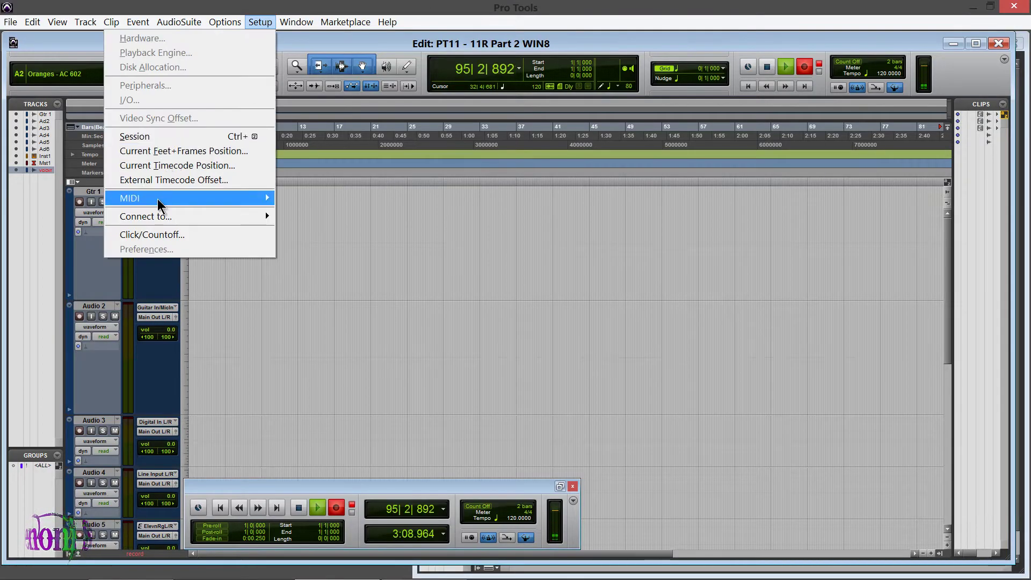
{"action": "mouse_move", "coordinate": [159, 203]}
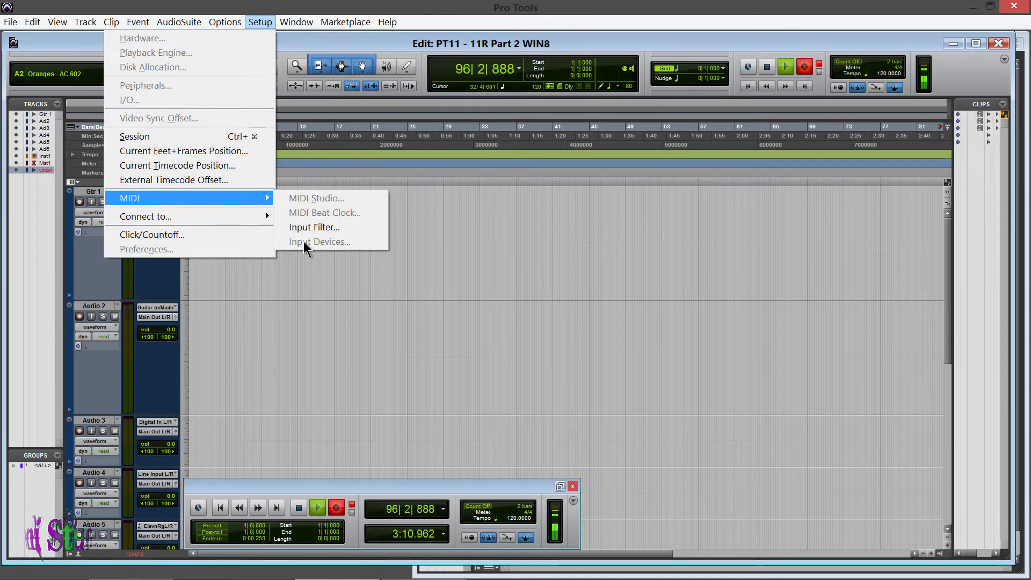
{"action": "left_click", "coordinate": [553, 11]}
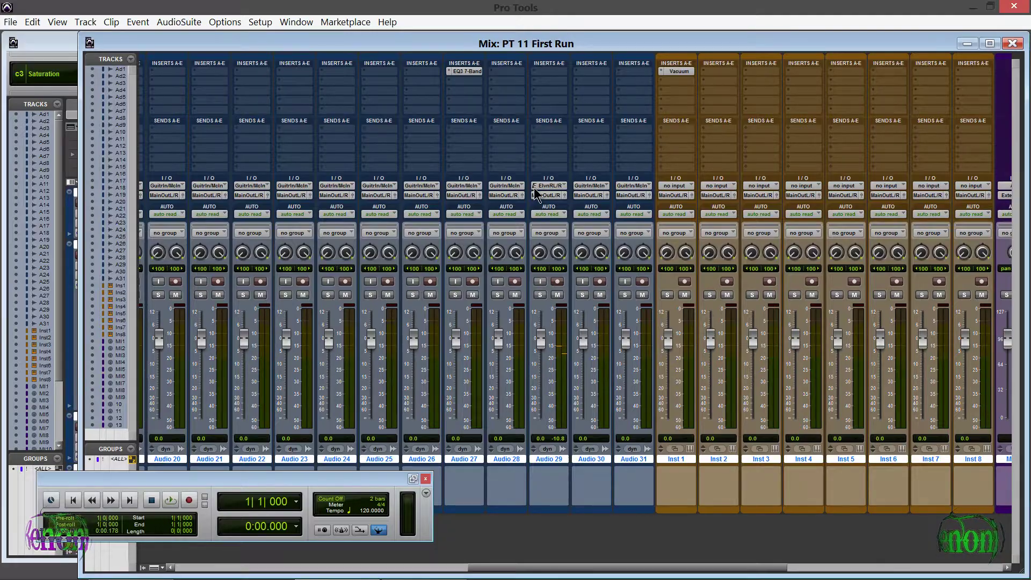
- In I/O Setup's Input tab, pick the source for Embed Eleven Settings From
{"action": "left_click", "coordinate": [260, 22]}
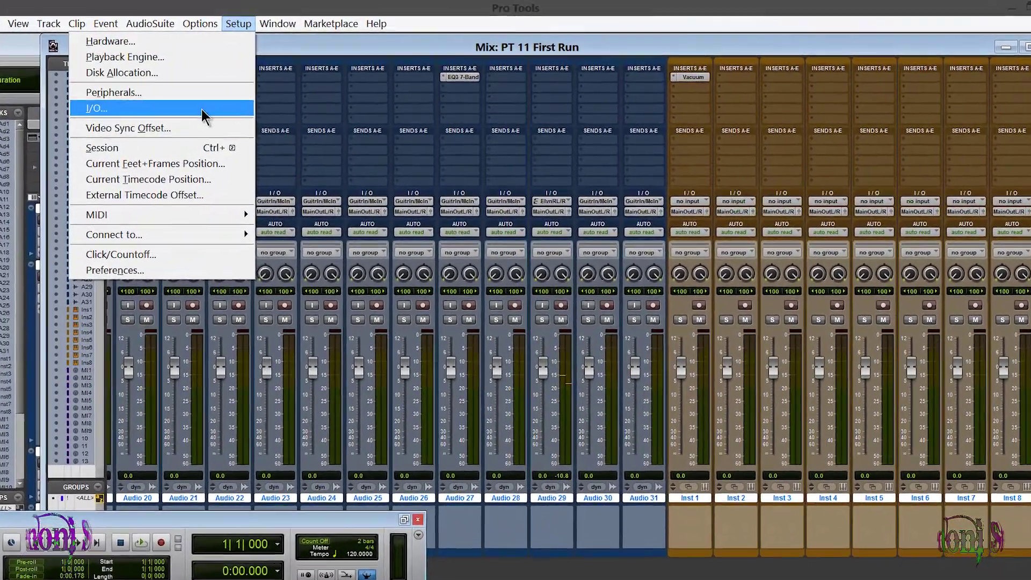
{"action": "left_click", "coordinate": [228, 102]}
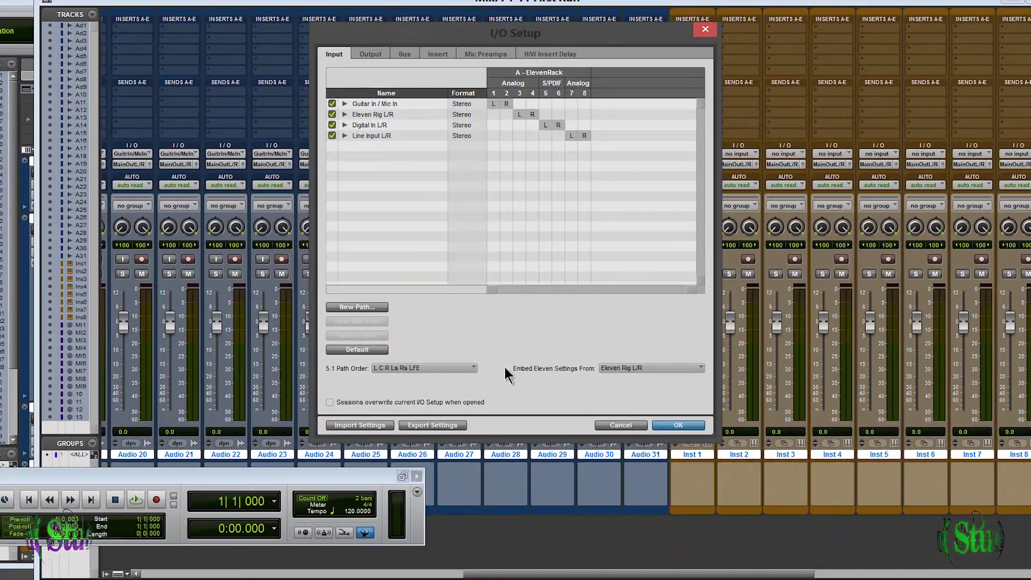
{"action": "left_click", "coordinate": [628, 435]}
{"action": "left_click", "coordinate": [665, 440]}
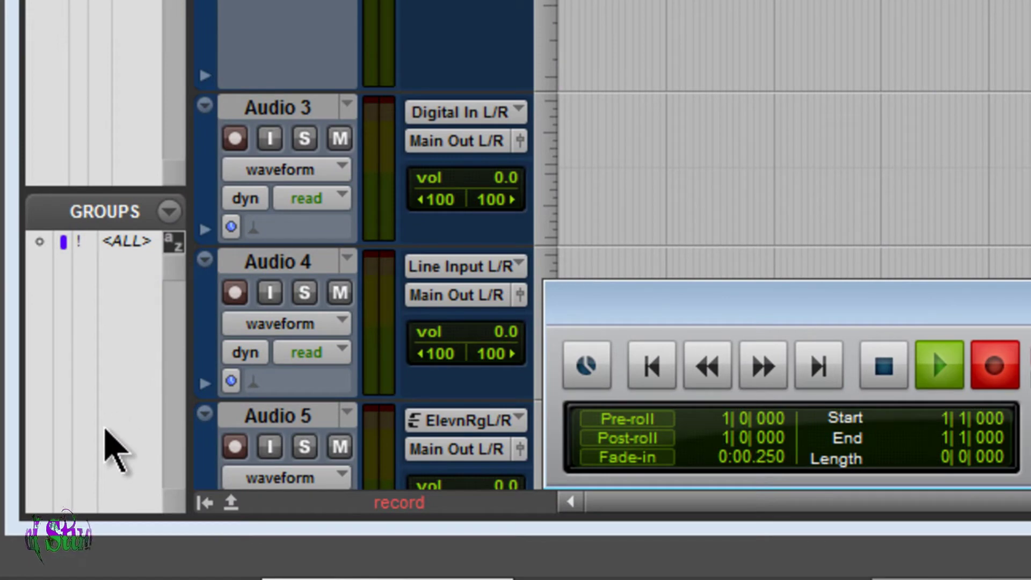
- Open Device Manager and turn on View > Show hidden devices
{"action": "right_click", "coordinate": [32, 561]}
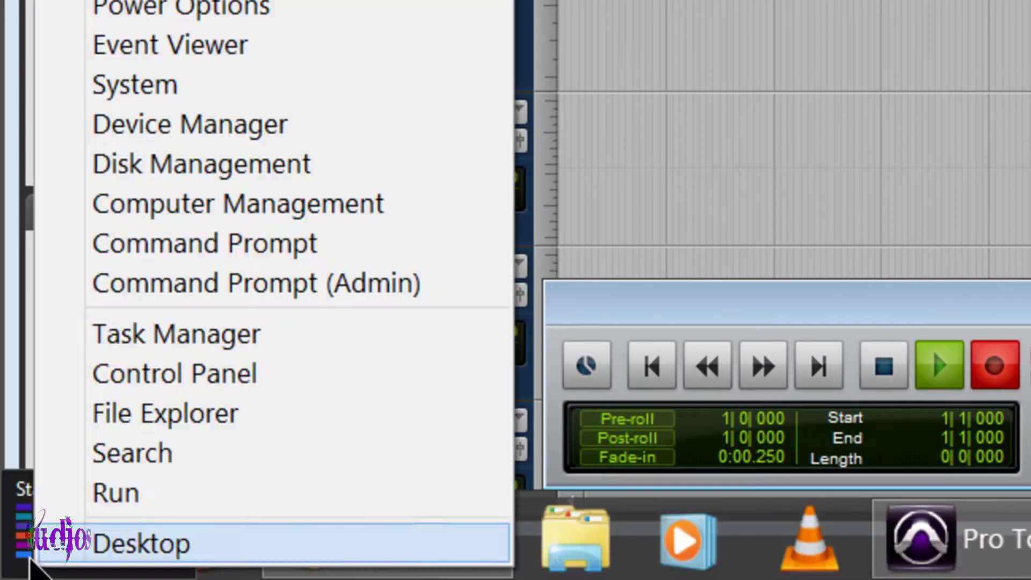
{"action": "key", "text": "Escape"}
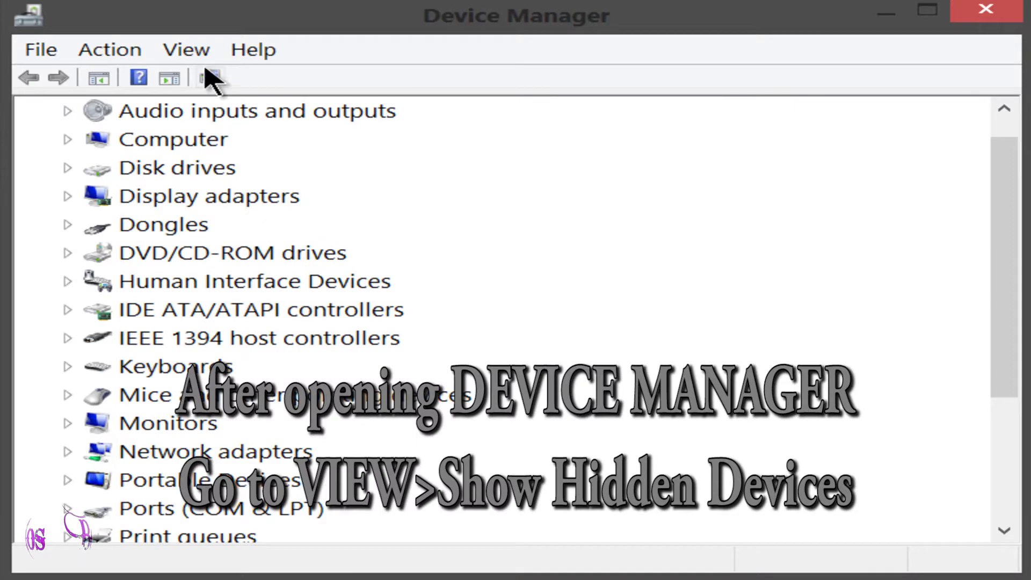
{"action": "left_click", "coordinate": [187, 50]}
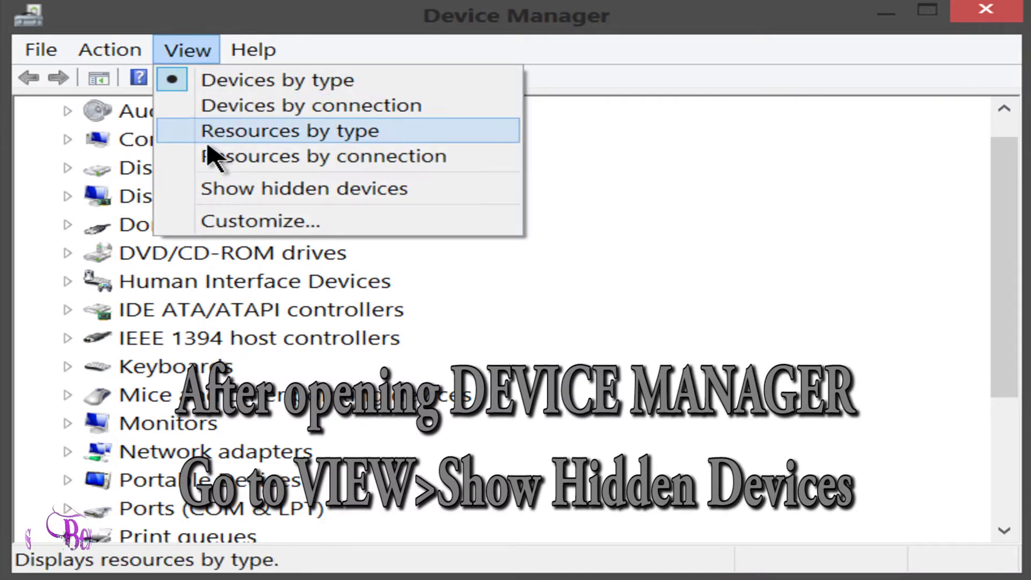
{"action": "left_click", "coordinate": [178, 193]}
{"action": "left_click", "coordinate": [194, 48]}
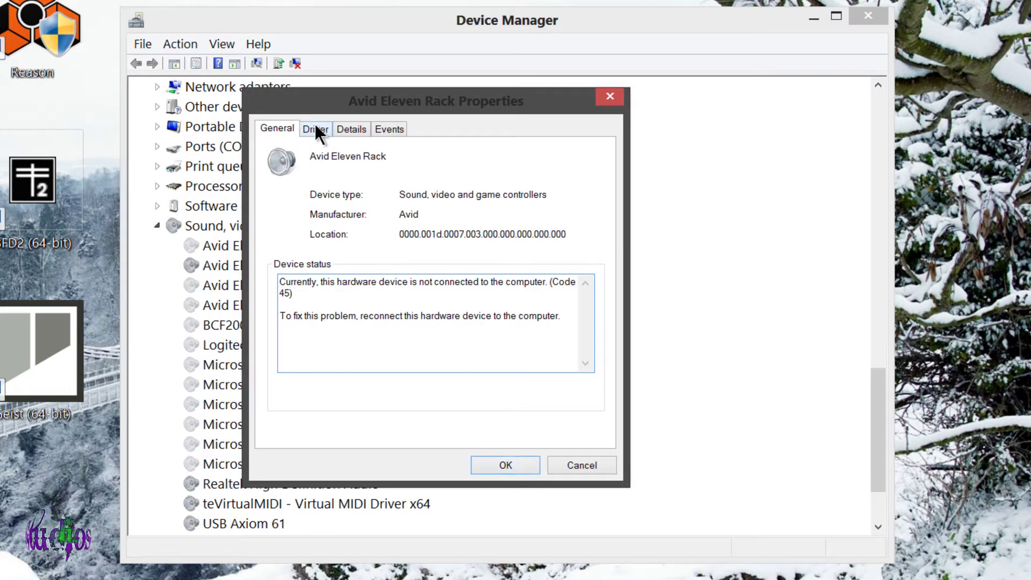
- Check the driver version and date of two Avid Eleven Rack entries
{"action": "left_click", "coordinate": [316, 128]}
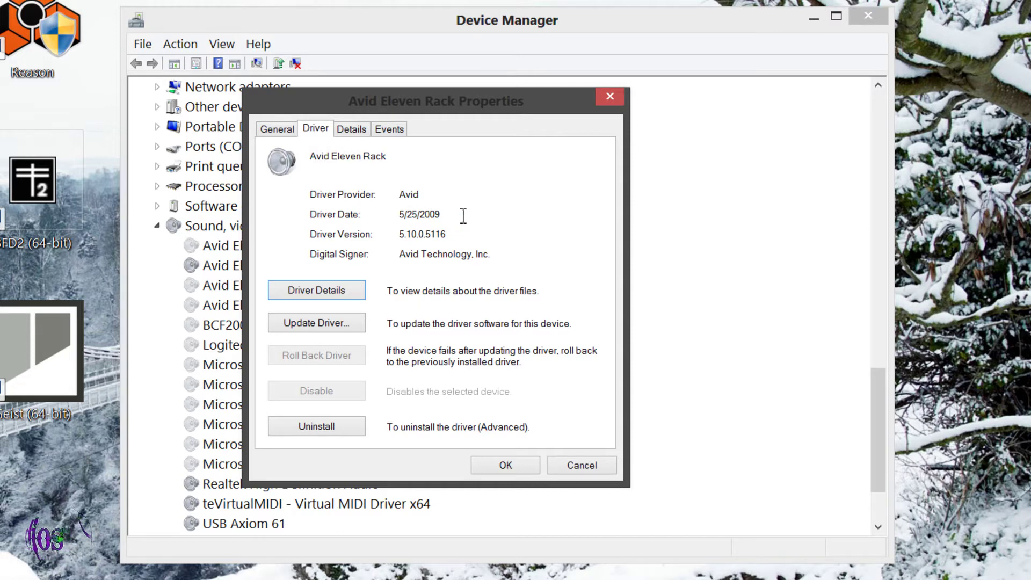
{"action": "left_click", "coordinate": [539, 466]}
{"action": "right_click", "coordinate": [271, 269]}
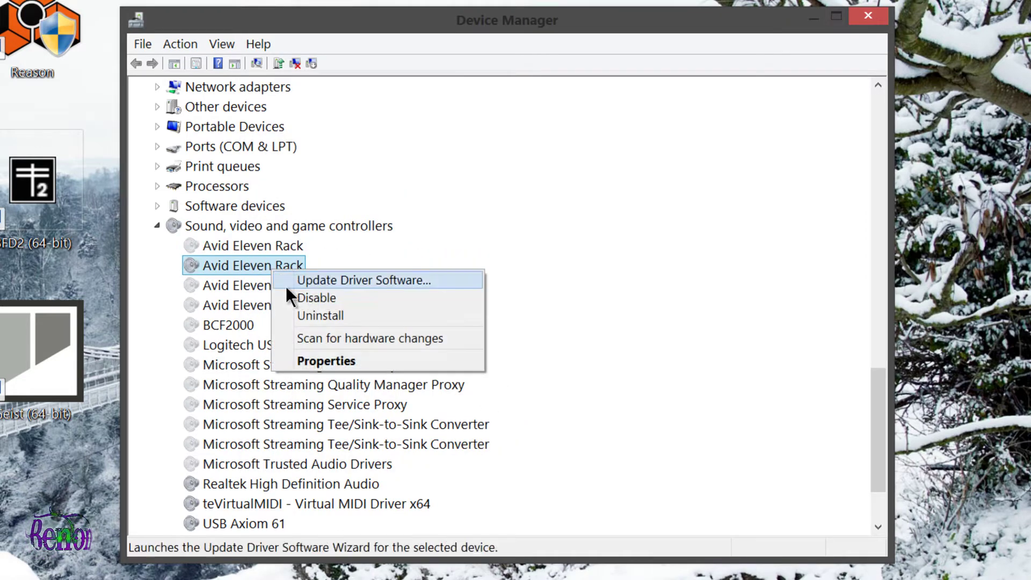
{"action": "left_click", "coordinate": [315, 359]}
{"action": "left_click", "coordinate": [316, 128]}
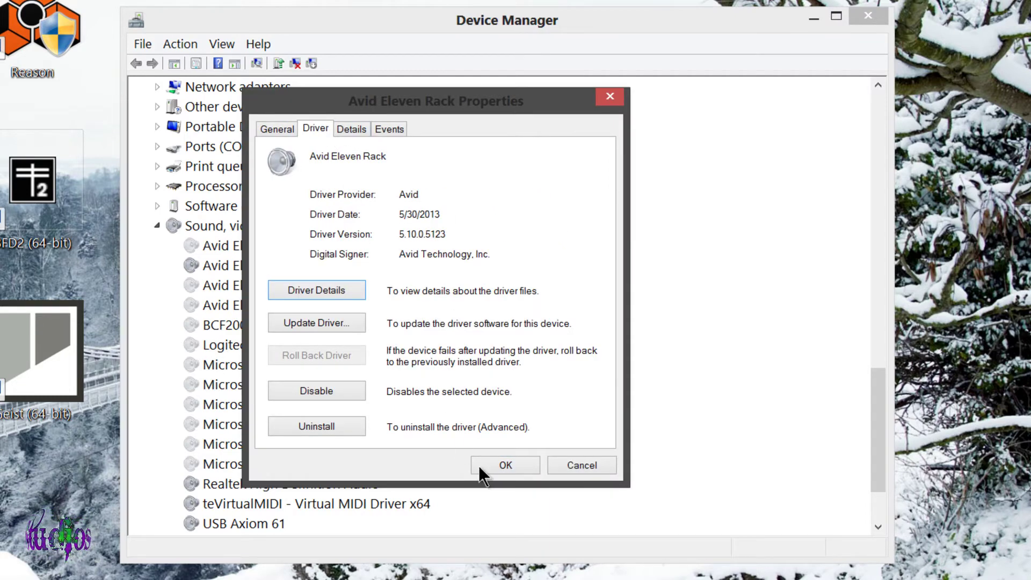
{"action": "left_click", "coordinate": [492, 469]}
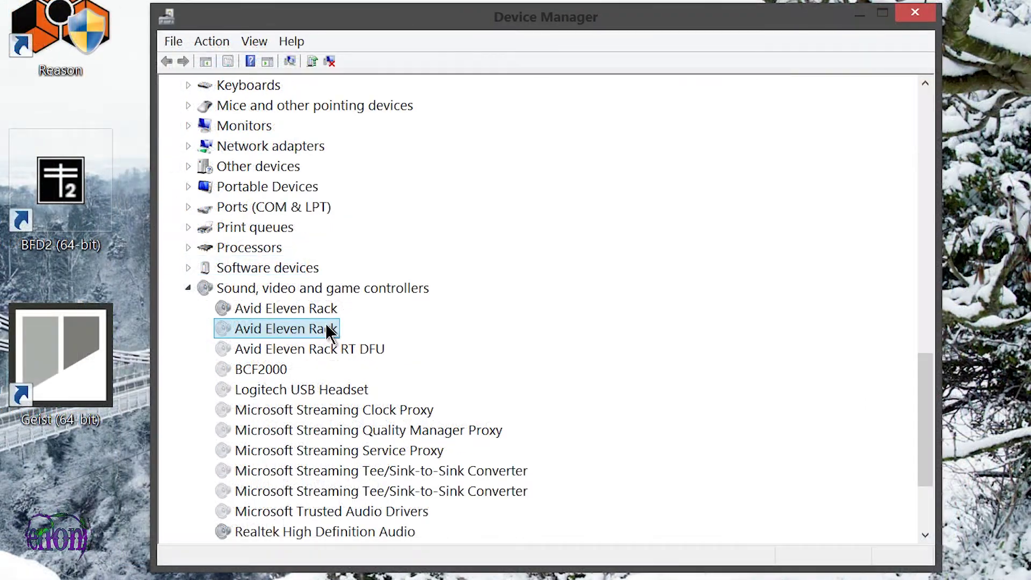
- Uninstall the second Avid Eleven Rack device and confirm the removal
{"action": "right_click", "coordinate": [329, 330]}
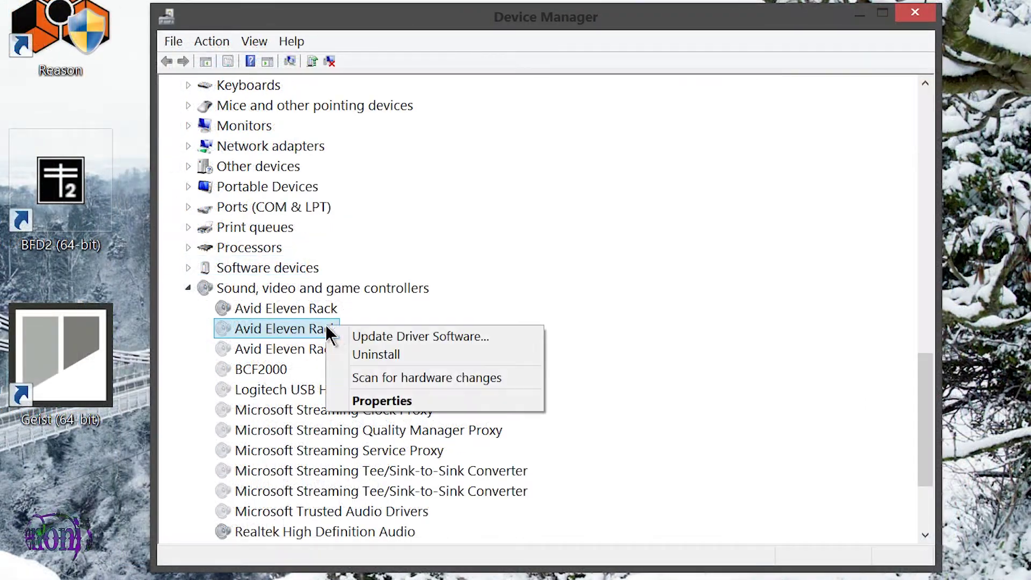
{"action": "left_click", "coordinate": [362, 352]}
{"action": "key", "text": "Return"}
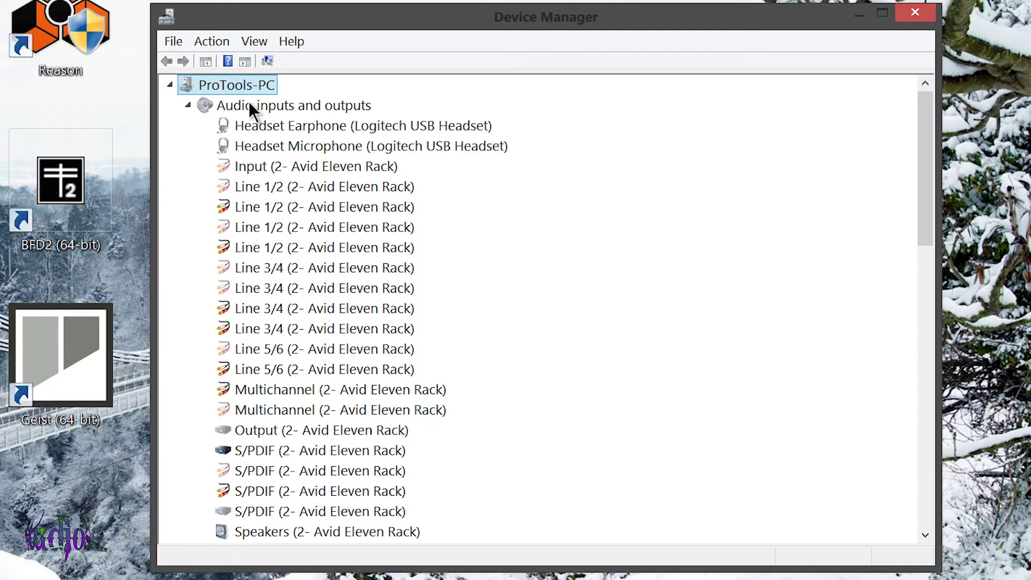
- Review the Avid Eleven Rack RT DFU driver details, then uninstall that device
{"action": "right_click", "coordinate": [384, 328]}
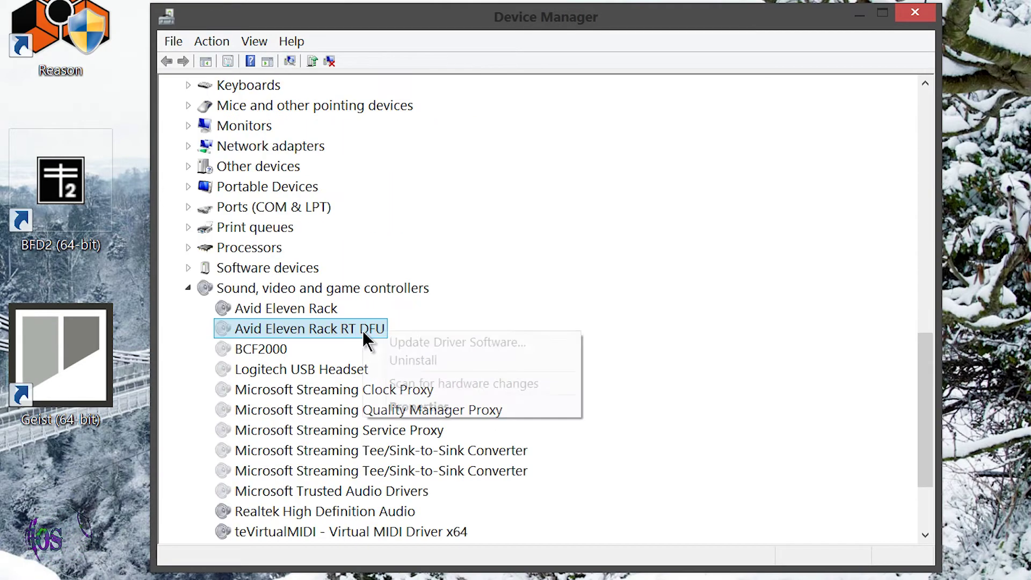
{"action": "left_click", "coordinate": [438, 413]}
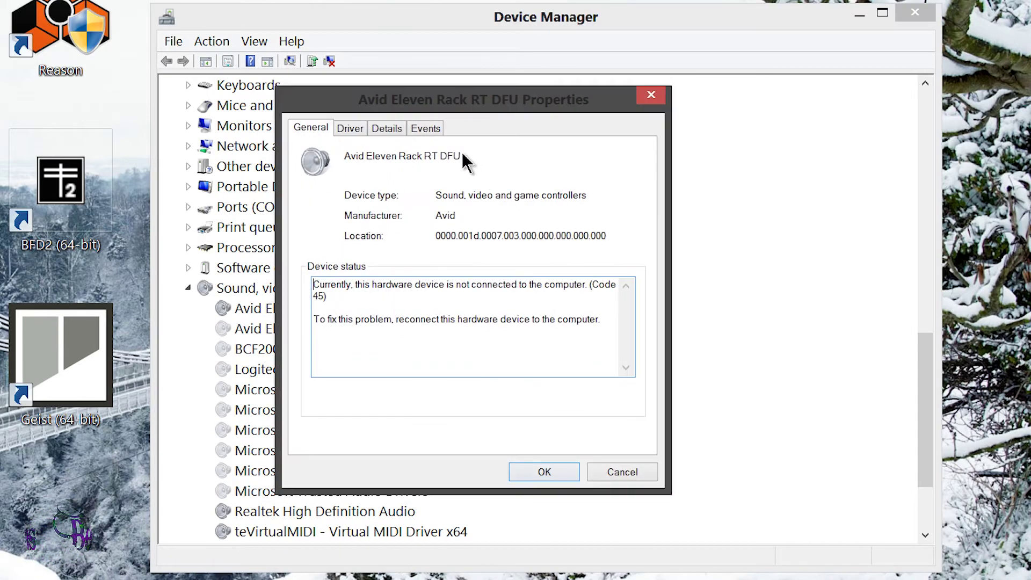
{"action": "left_click", "coordinate": [359, 131]}
{"action": "left_click", "coordinate": [512, 474]}
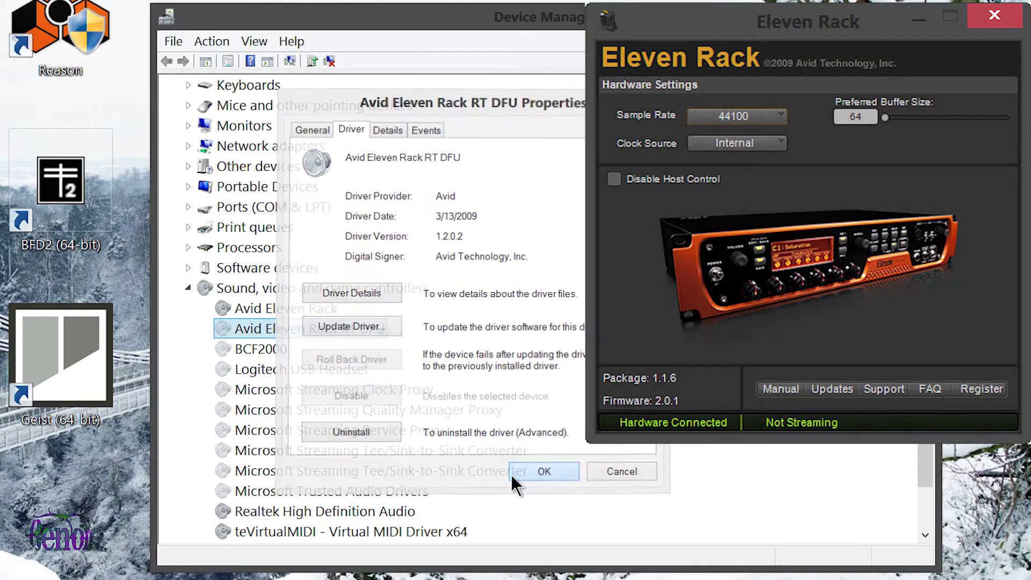
{"action": "right_click", "coordinate": [327, 330]}
{"action": "left_click", "coordinate": [391, 363]}
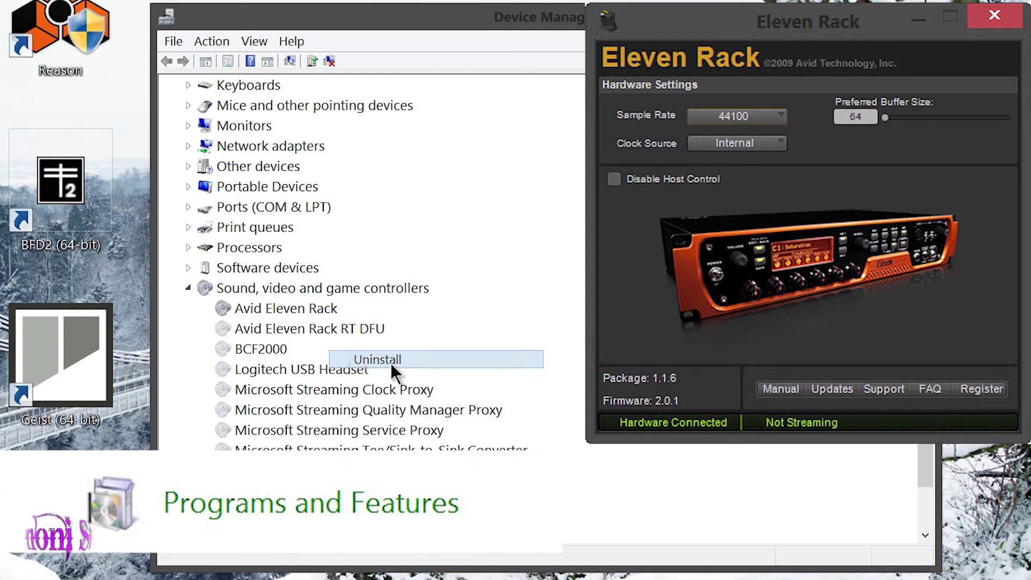
{"action": "key", "text": "Return"}
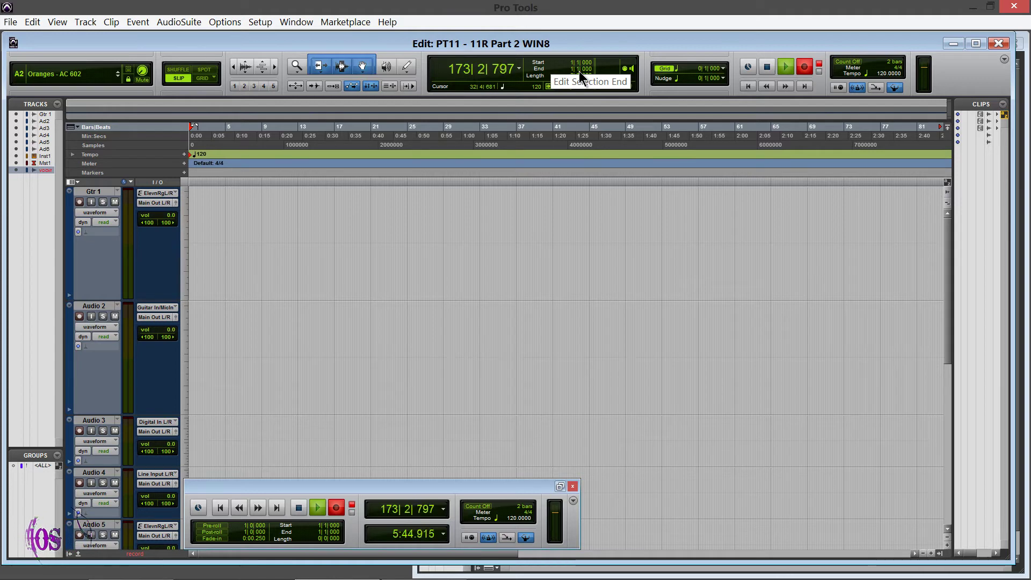
{"action": "left_click", "coordinate": [256, 26]}
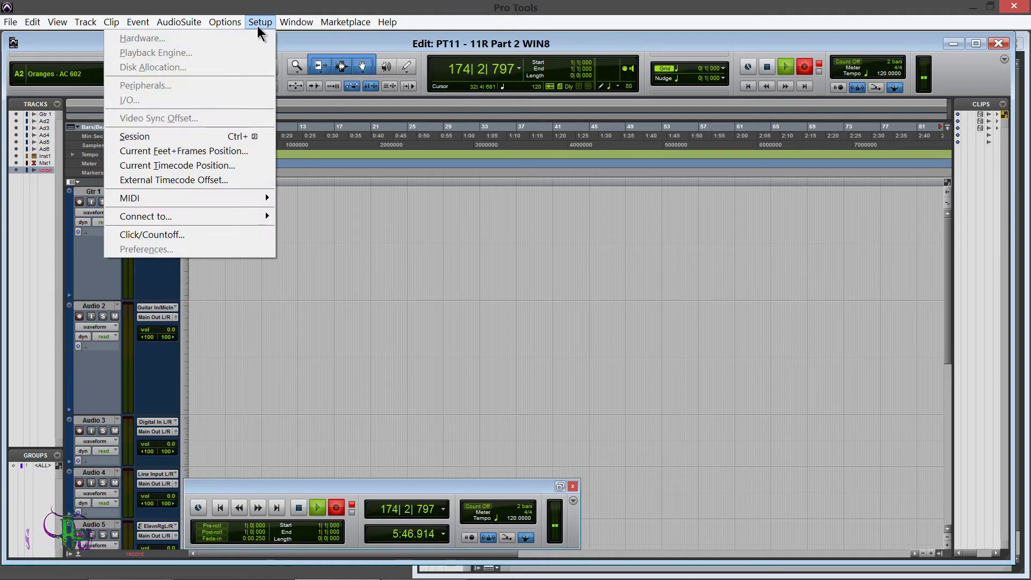
{"action": "mouse_move", "coordinate": [220, 201]}
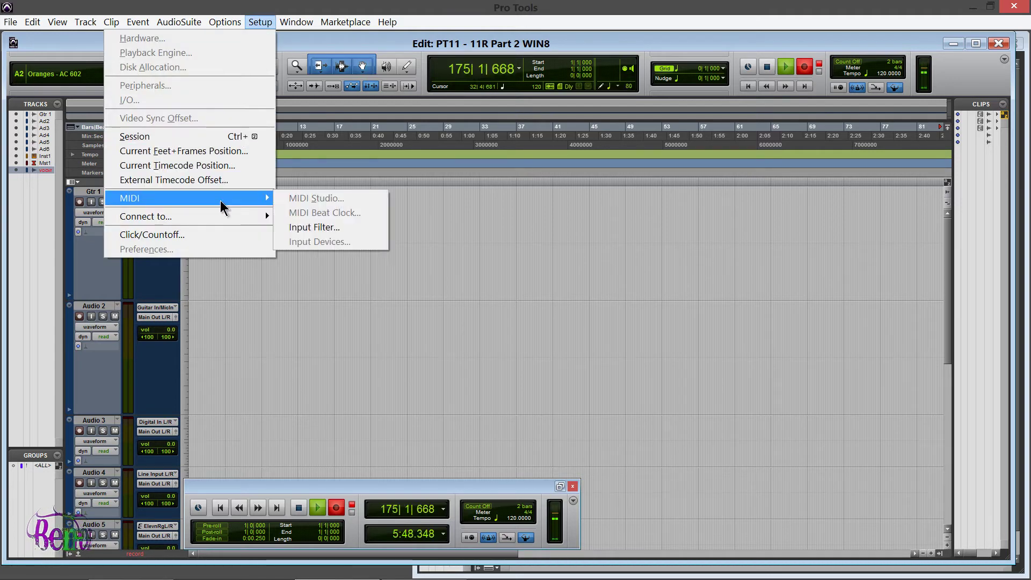
{"action": "left_click", "coordinate": [301, 241]}
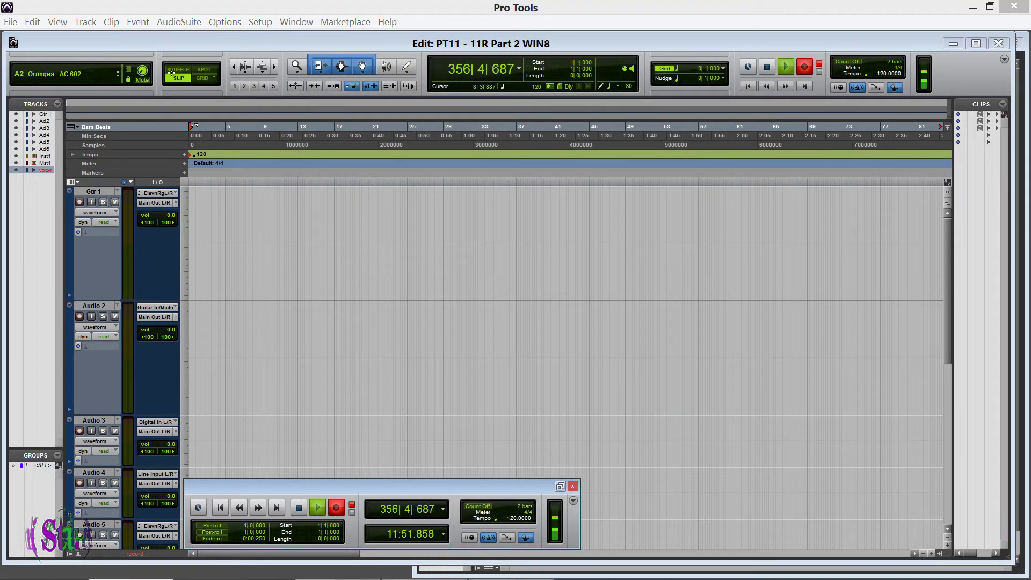
{"action": "left_click", "coordinate": [1005, 60]}
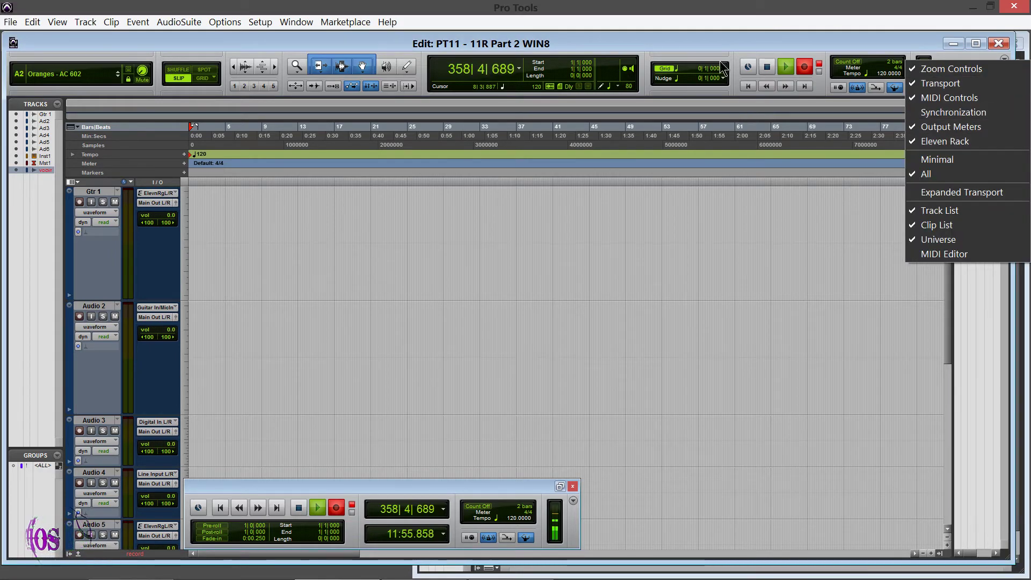
{"action": "left_click", "coordinate": [720, 44]}
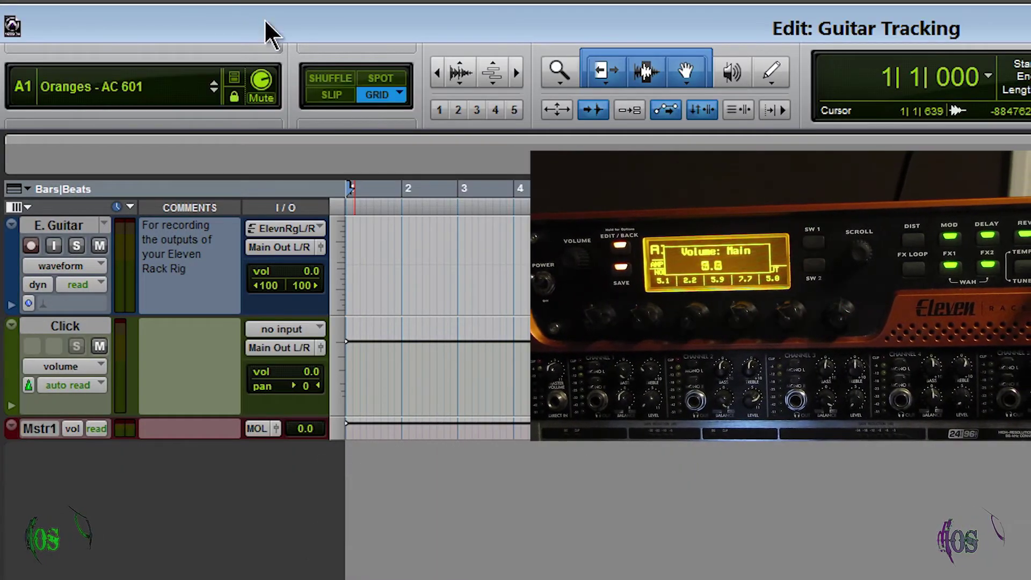
- Record-enable Gtr 1 and record a short take, creating the clip Gtr 1_02
{"action": "left_click", "coordinate": [260, 97]}
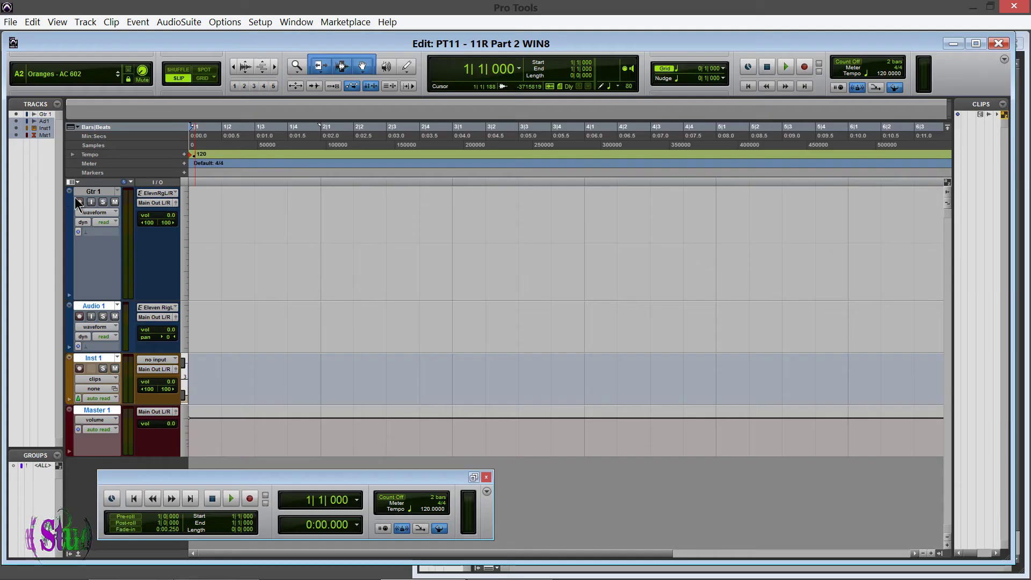
{"action": "left_click", "coordinate": [79, 202]}
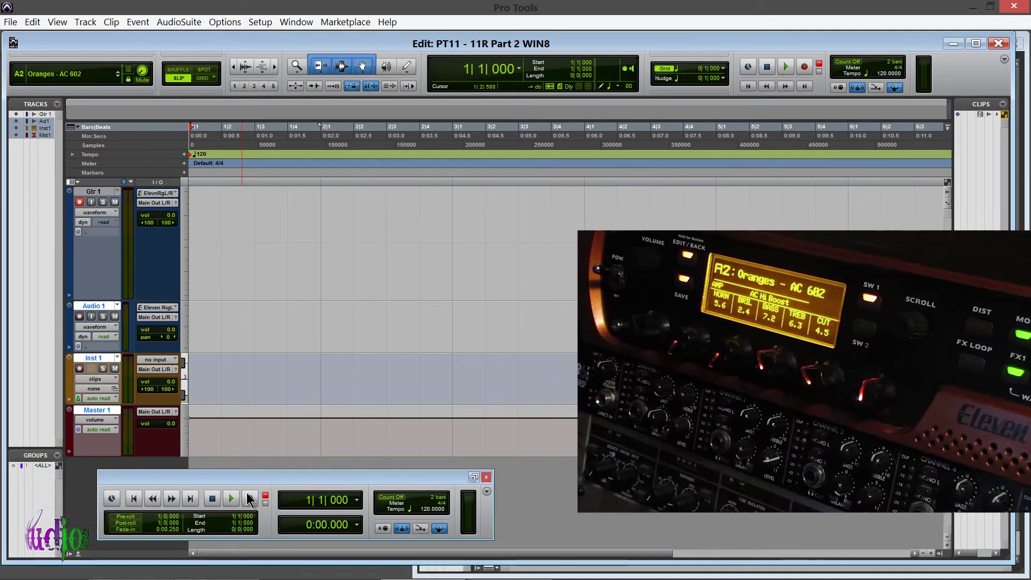
{"action": "left_click", "coordinate": [248, 500]}
{"action": "key", "text": "space"}
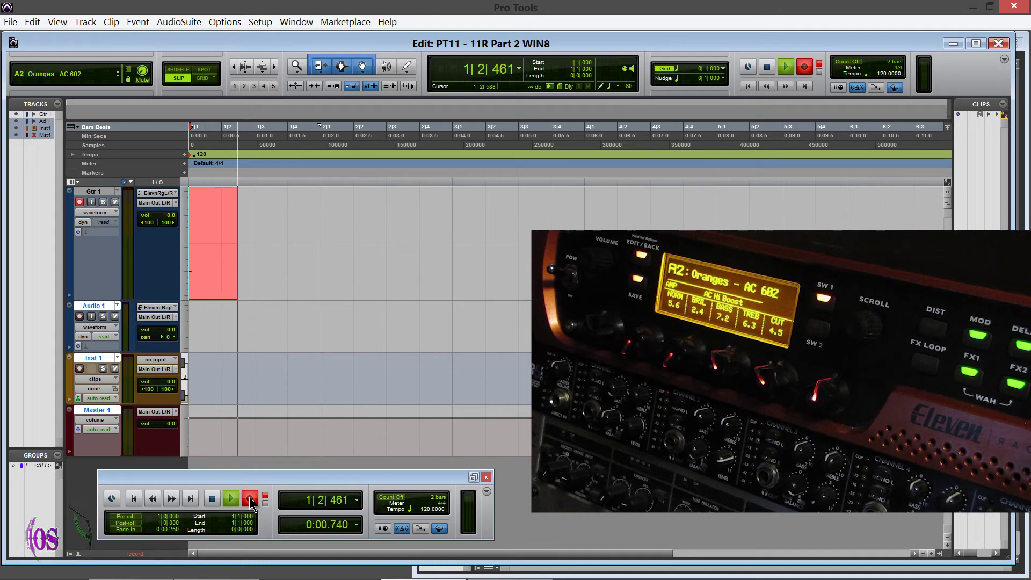
{"action": "left_click", "coordinate": [212, 502]}
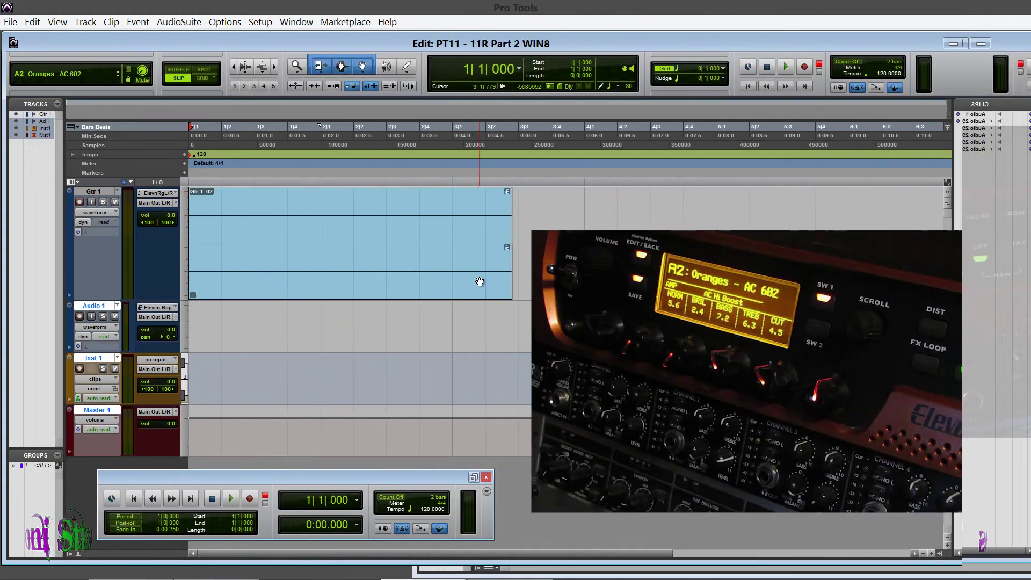
{"action": "right_click", "coordinate": [479, 282]}
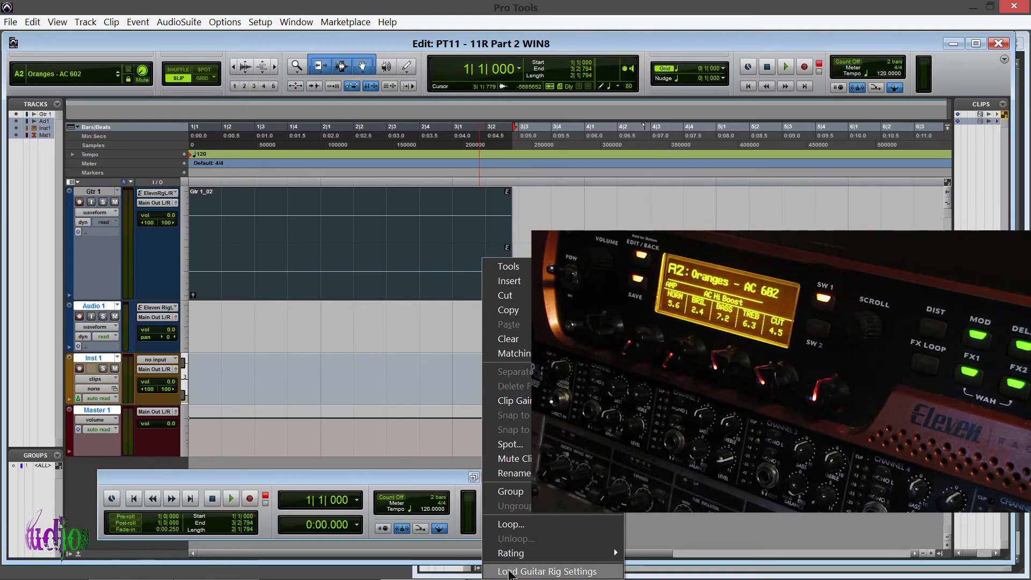
- Load the Gtr 1_02 clip's embedded rig settings, then switch the rig to Gtr 1_01.L
{"action": "left_click", "coordinate": [537, 571]}
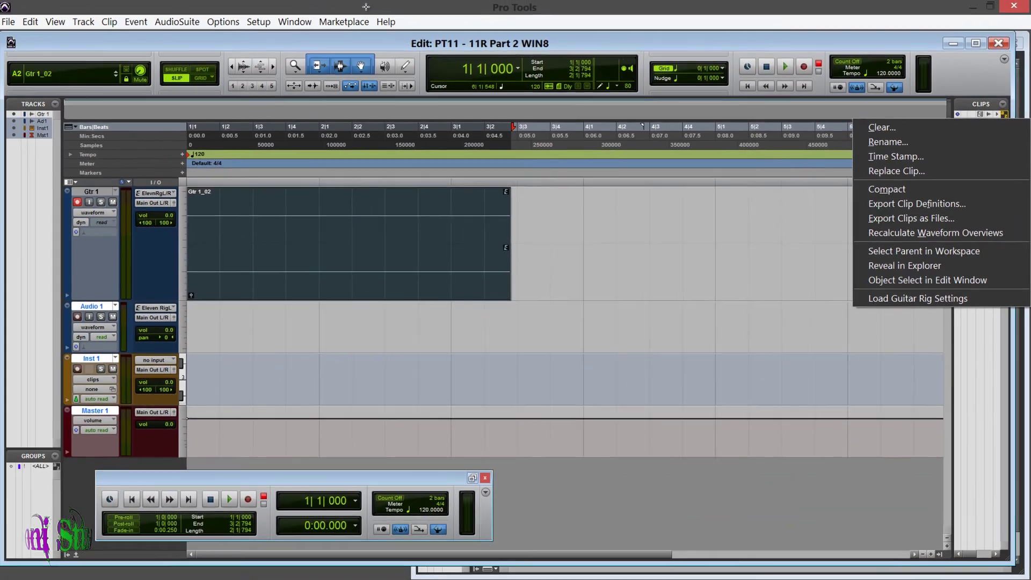
{"action": "left_click", "coordinate": [815, 452]}
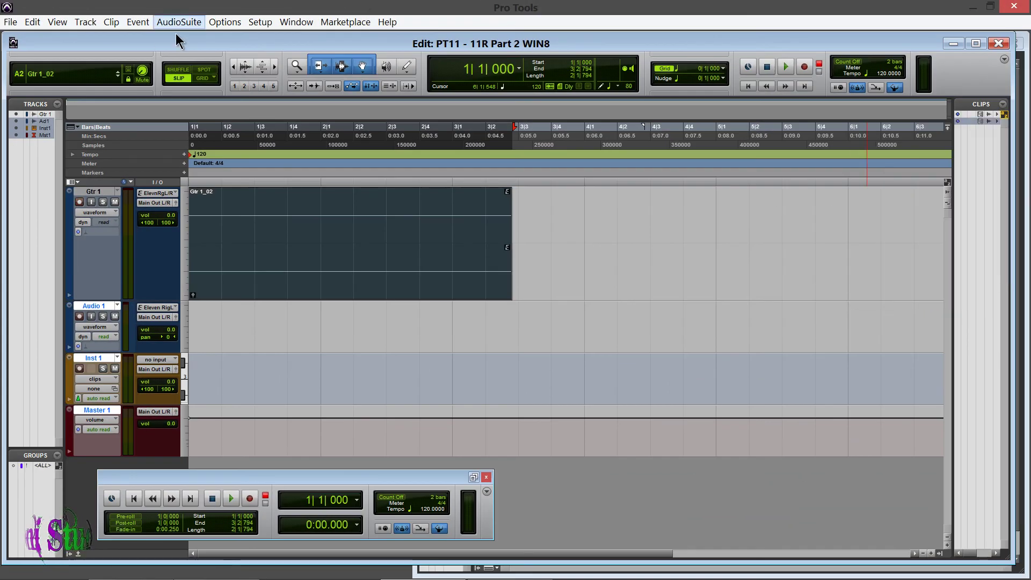
{"action": "left_click", "coordinate": [47, 78]}
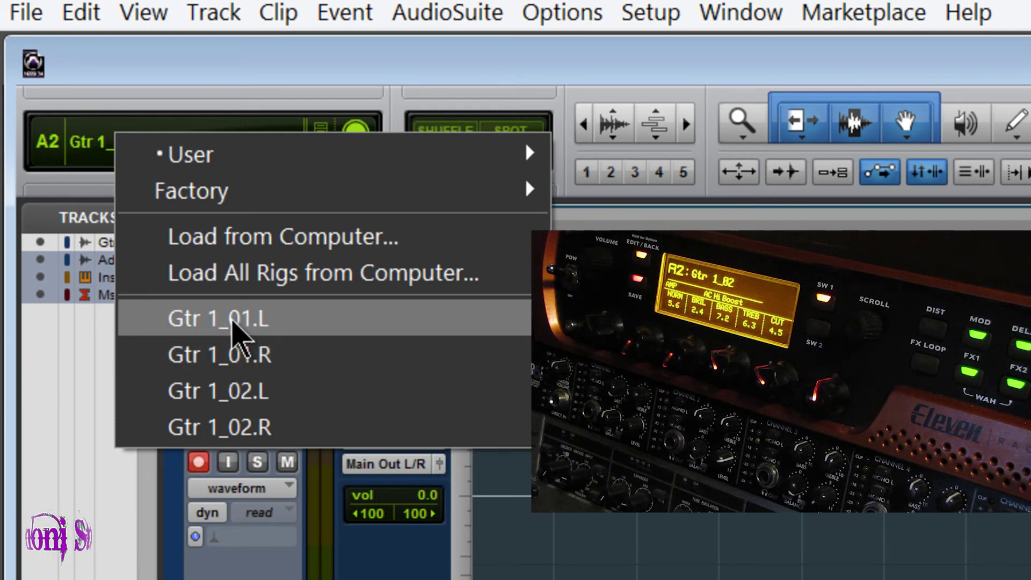
{"action": "left_click", "coordinate": [231, 329]}
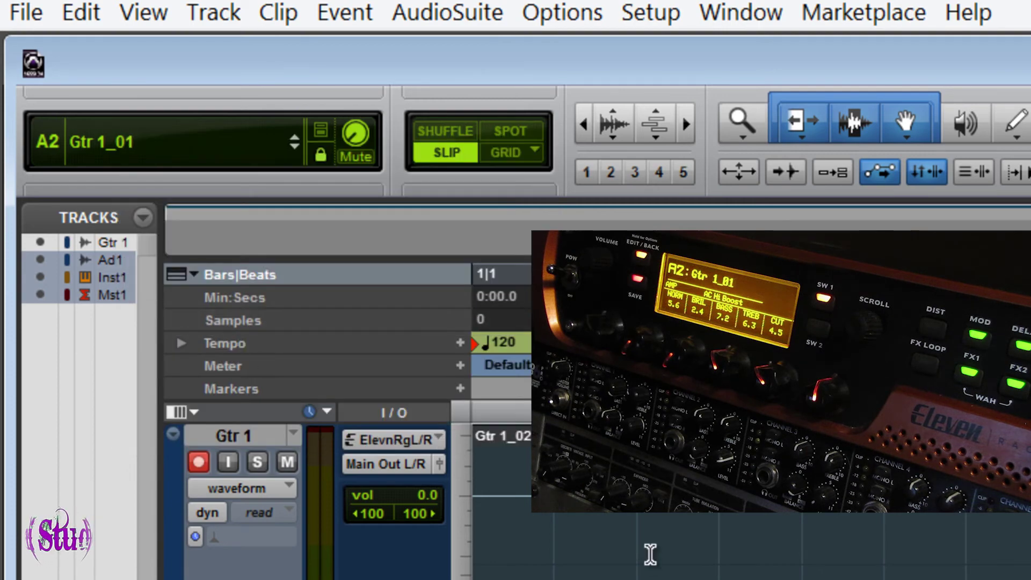